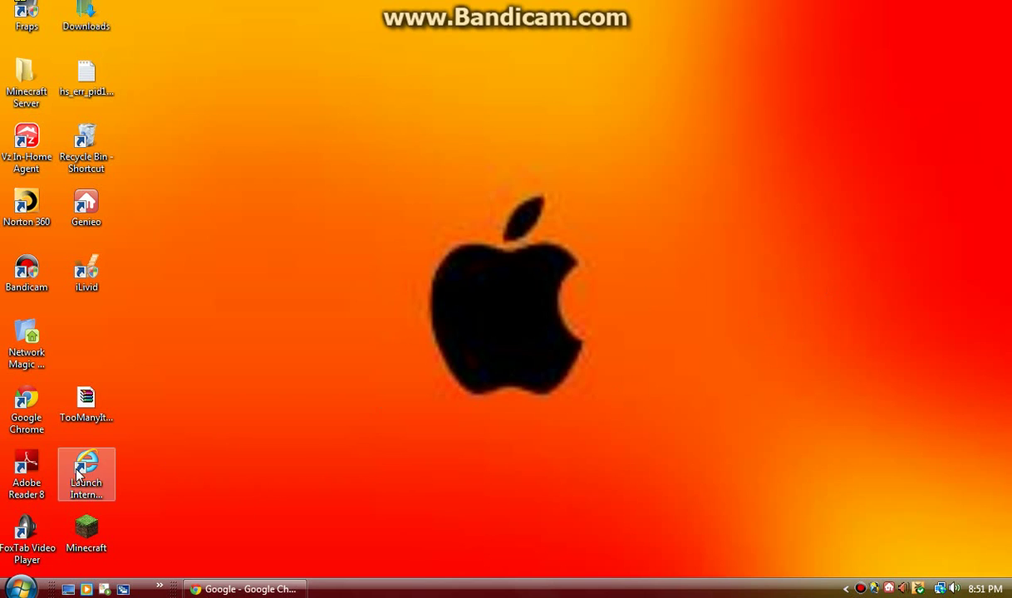
Step: Restore the Chrome window showing the Google homepage and reposition it on the desktop
left_click(230, 588)
mouse_move(579, 30)
left_mouse_down()
mouse_move(432, 1)
mouse_move(539, 2)
mouse_move(527, 23)
left_mouse_up()
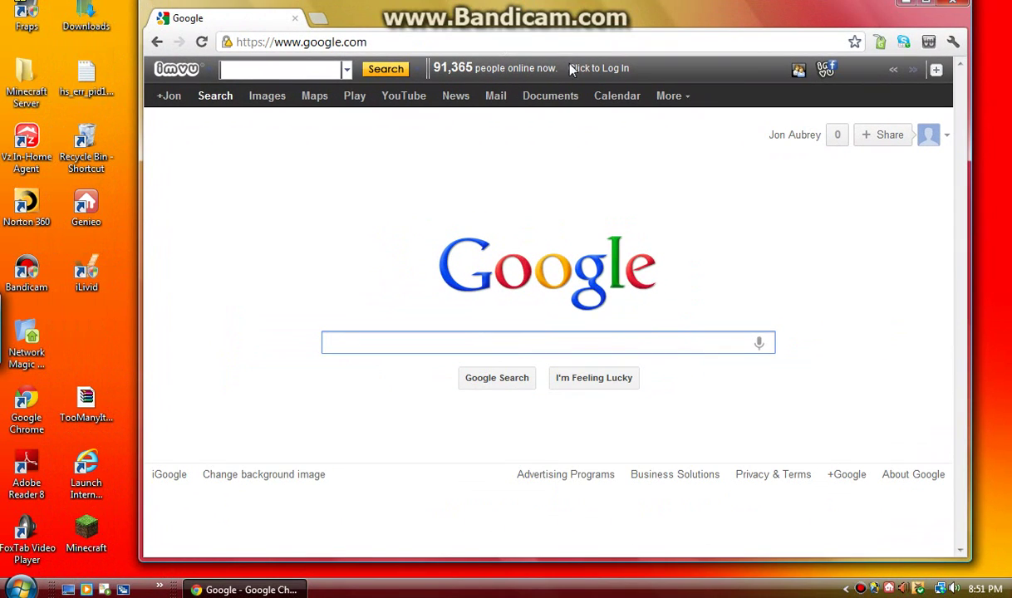
Step: Maximize Chrome and search Google for 'technic pack', reaching the Technic Pack website
left_click(926, 5)
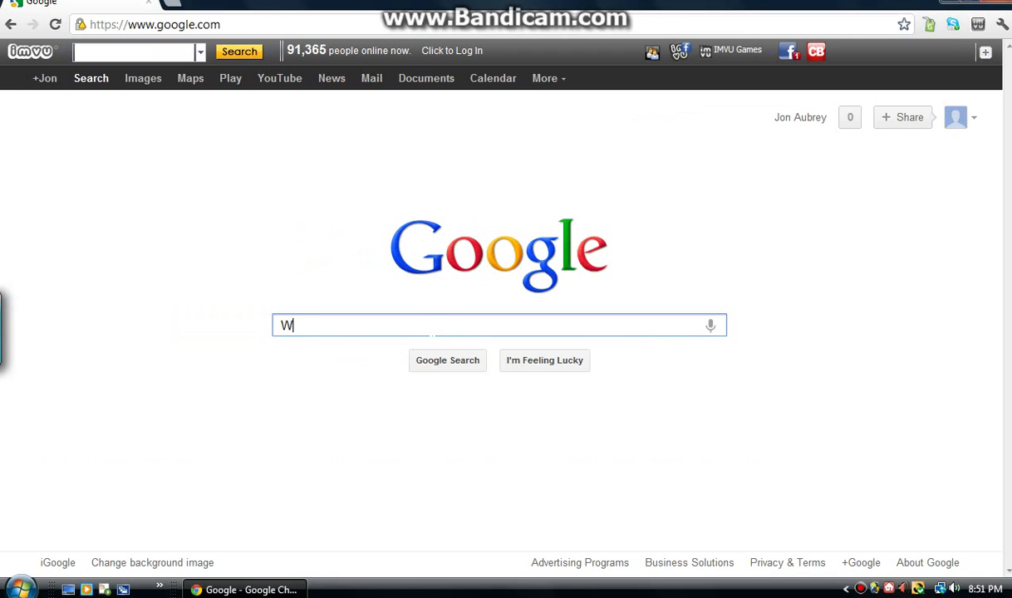
type("WW")
key("BackSpace")
key("BackSpace")
key("BackSpace")
type("te")
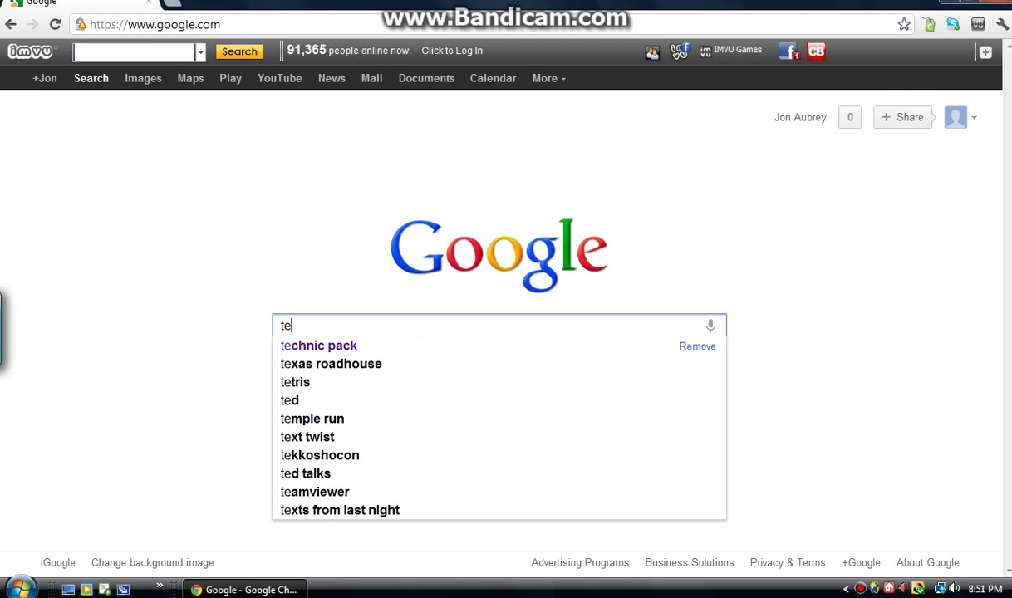
type("chnic pack")
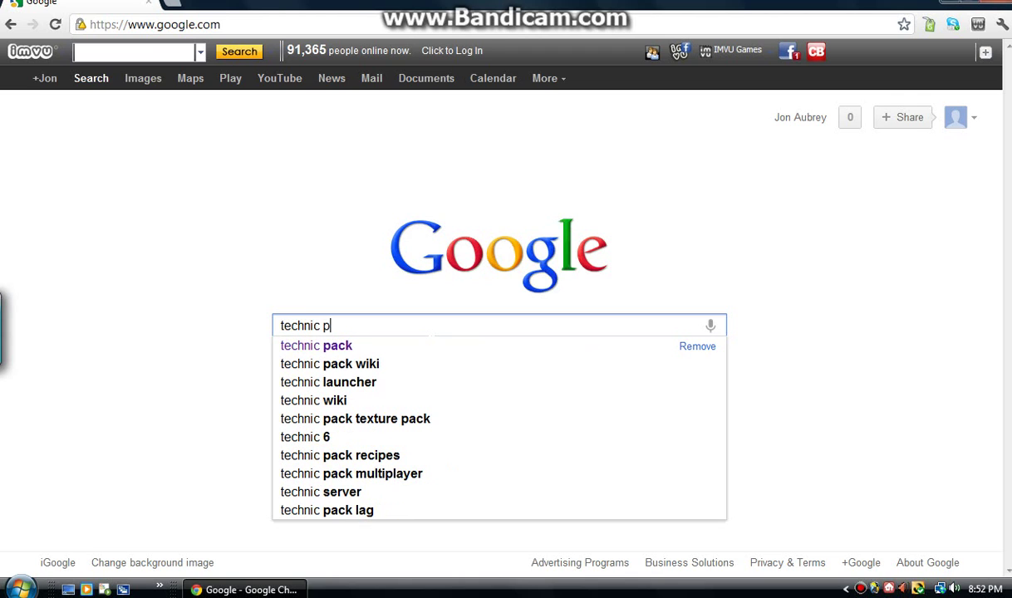
left_click(343, 348)
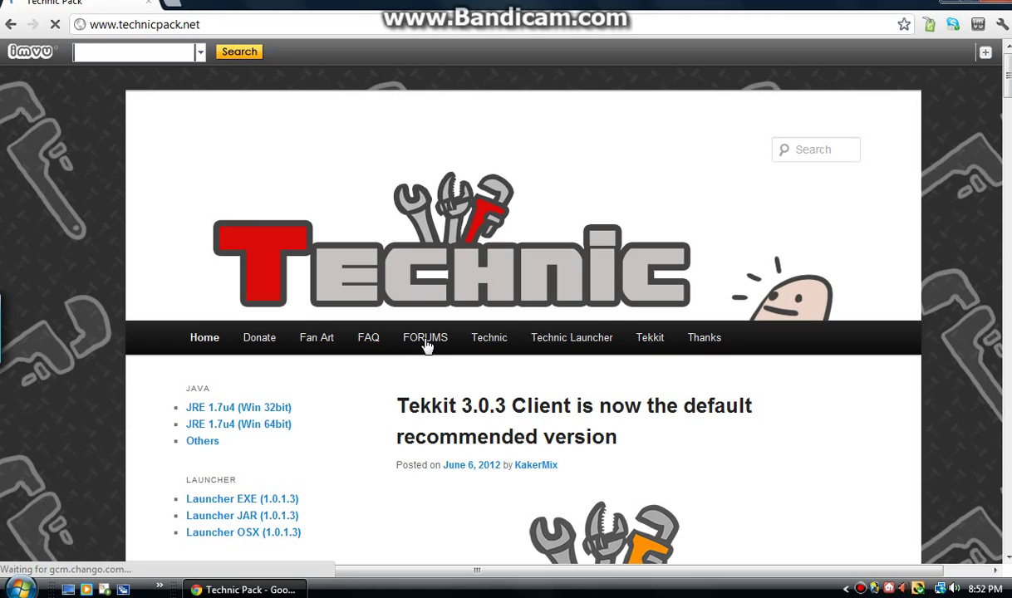
Step: Open the Technic Launcher page and scroll to its EXE, Mac and .JAR download links
left_click(499, 347)
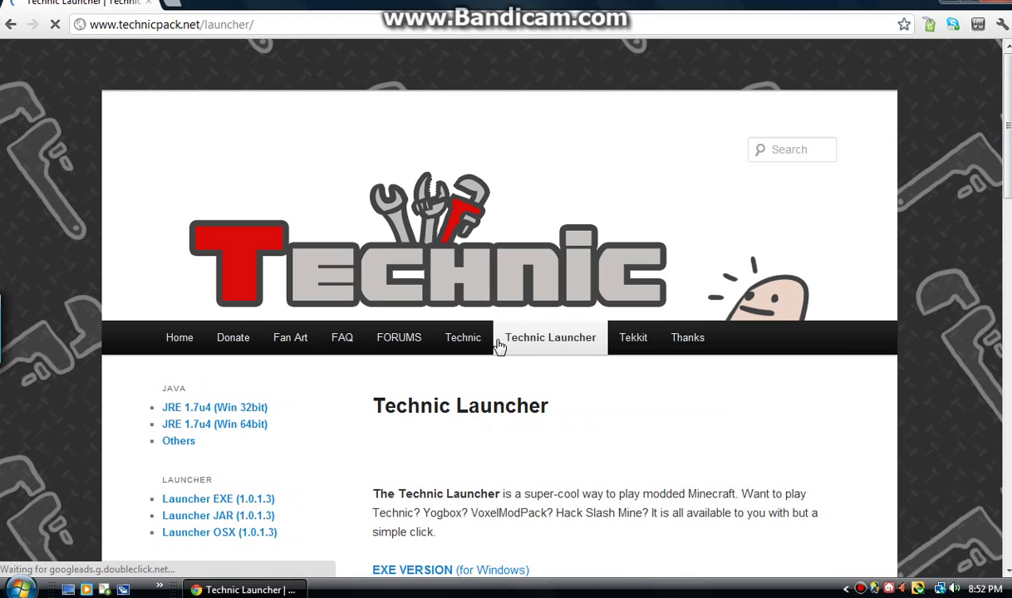
scroll(469, 448, "down", 1)
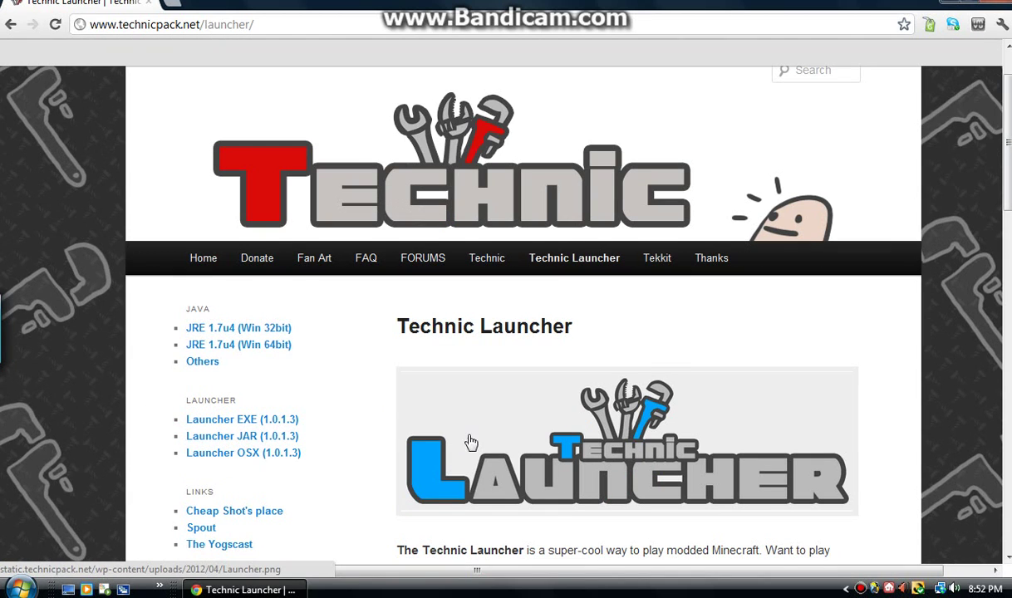
scroll(469, 448, "down", 3)
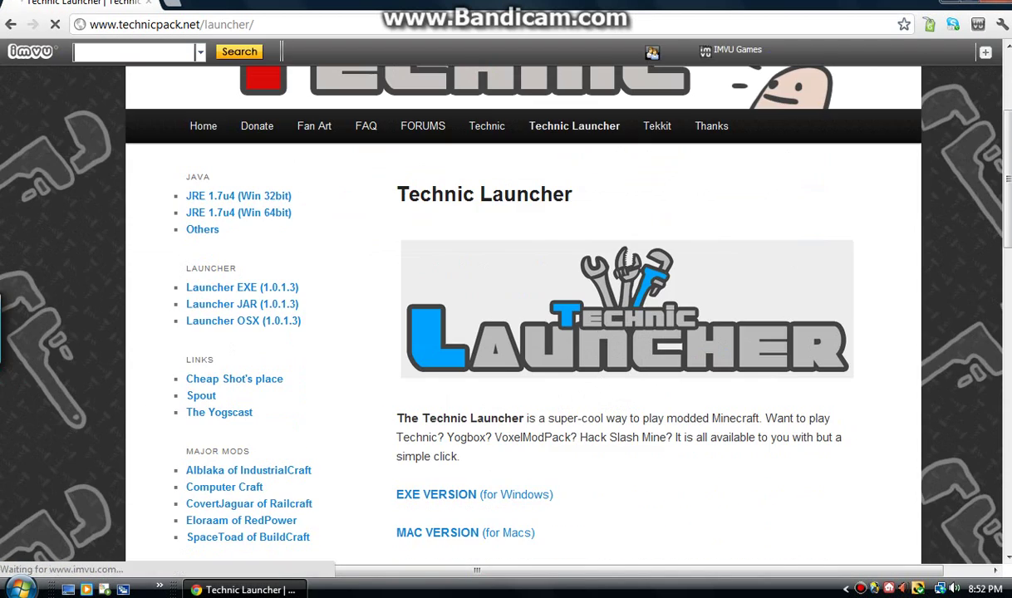
scroll(532, 440, "down", 1)
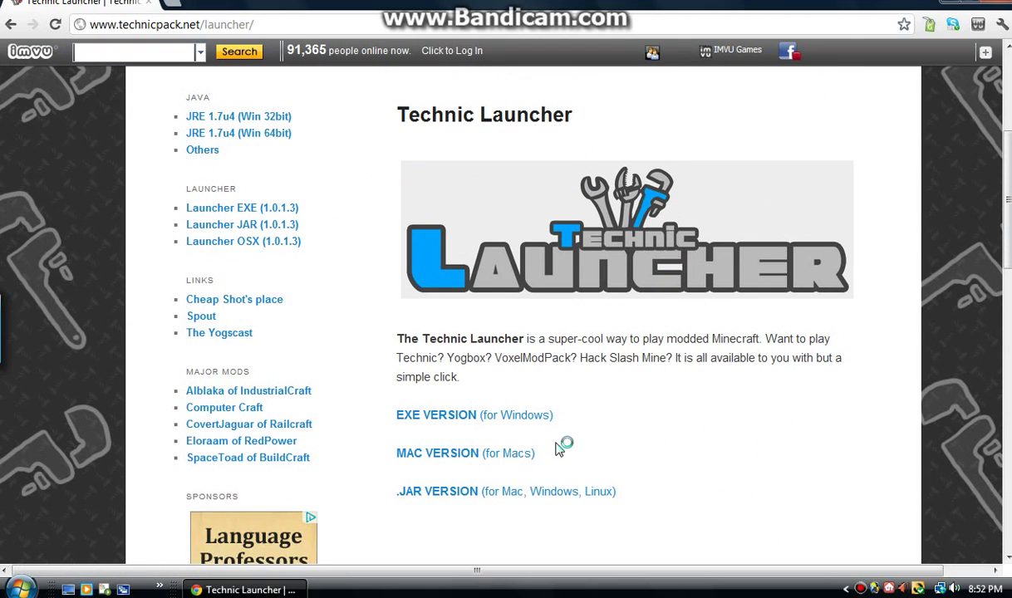
scroll(559, 450, "down", 1)
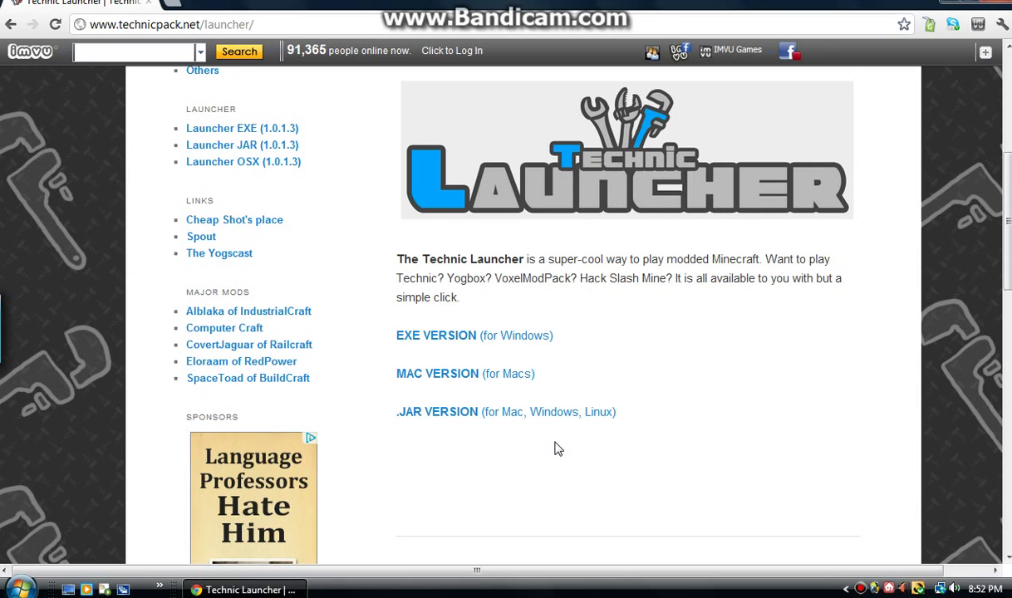
scroll(559, 450, "down", 1)
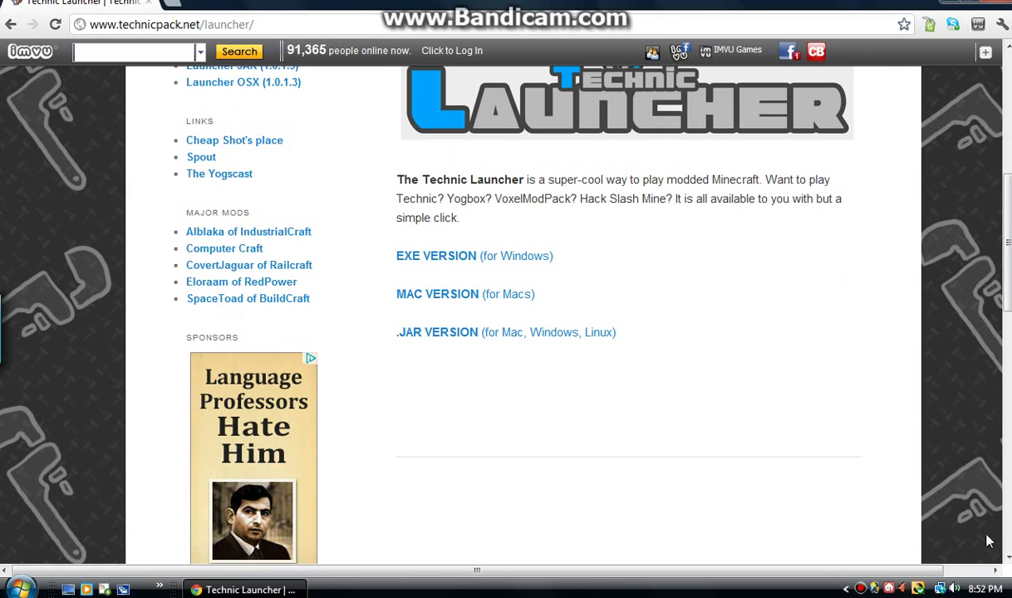
scroll(989, 542, "down", 4)
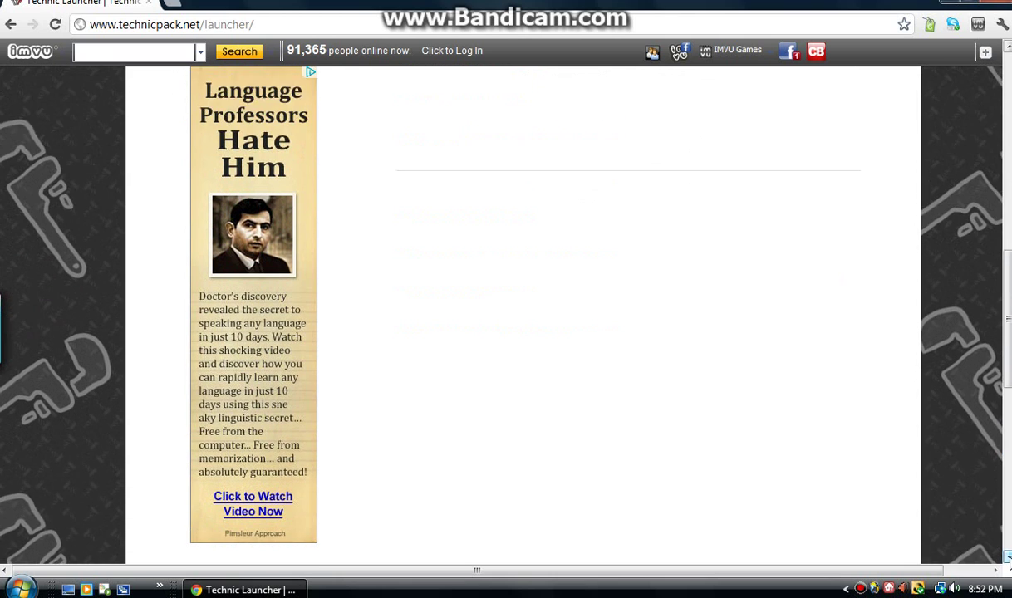
scroll(1007, 559, "down", 1)
scroll(1007, 546, "down", 1)
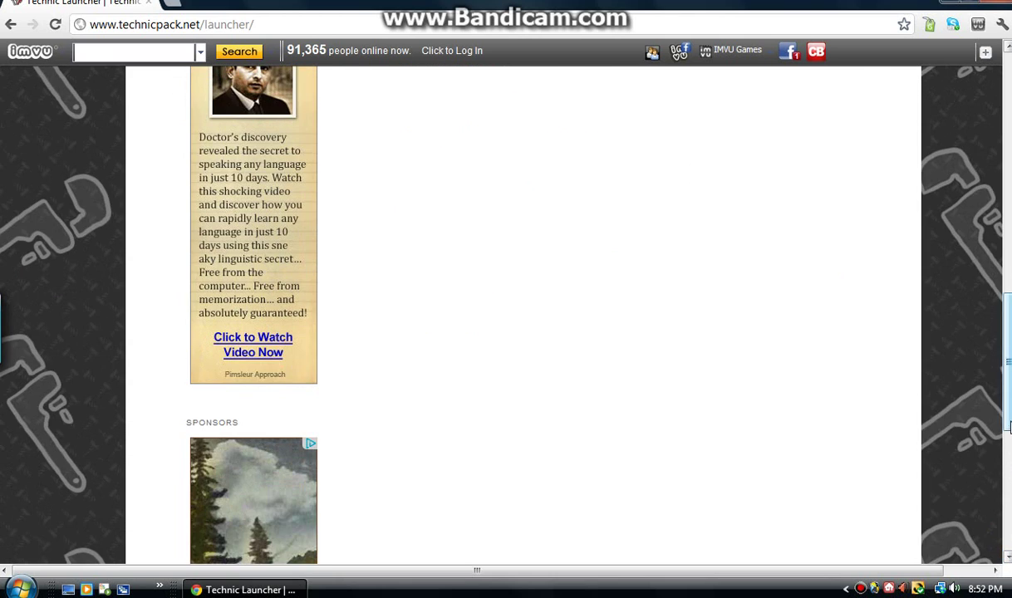
scroll(960, 332, "up", 10)
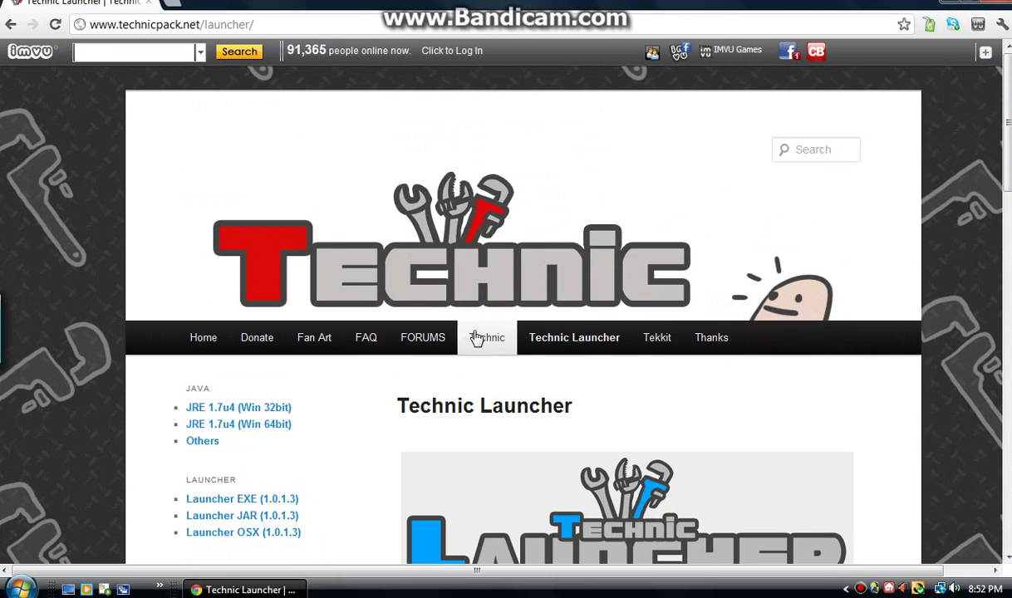
Step: From the Technic 6 page, download the Windows TechnicLauncher.exe
left_click(476, 338)
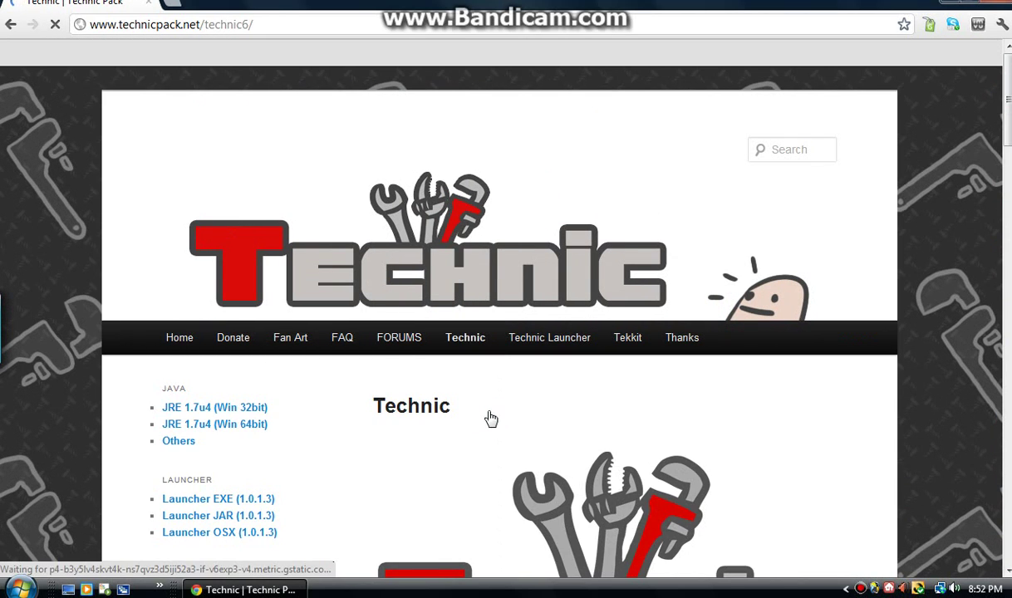
scroll(488, 418, "down", 1)
scroll(501, 410, "down", 1)
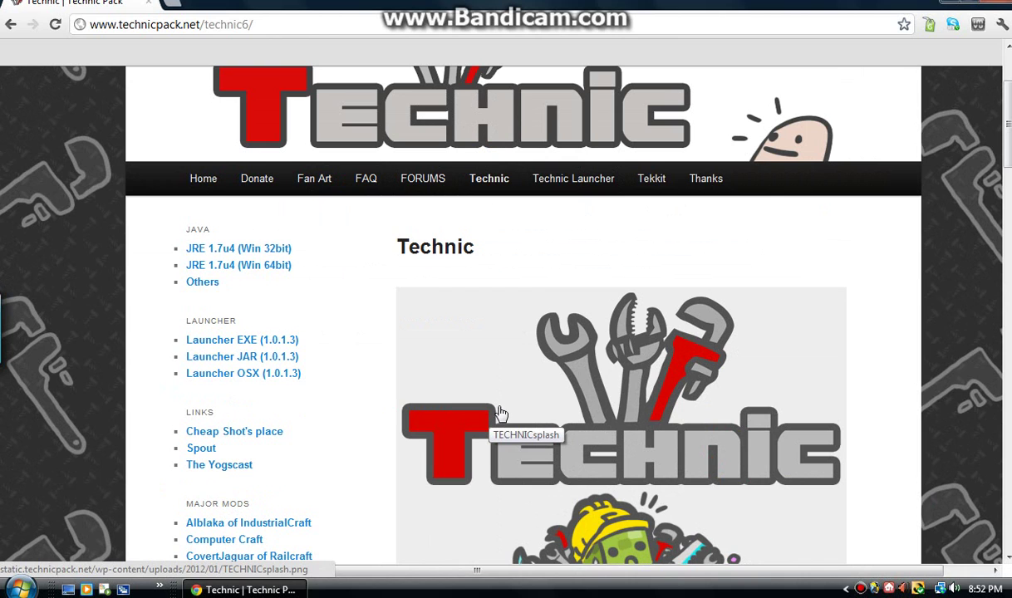
scroll(501, 416, "down", 2)
scroll(501, 415, "down", 1)
scroll(537, 449, "down", 1)
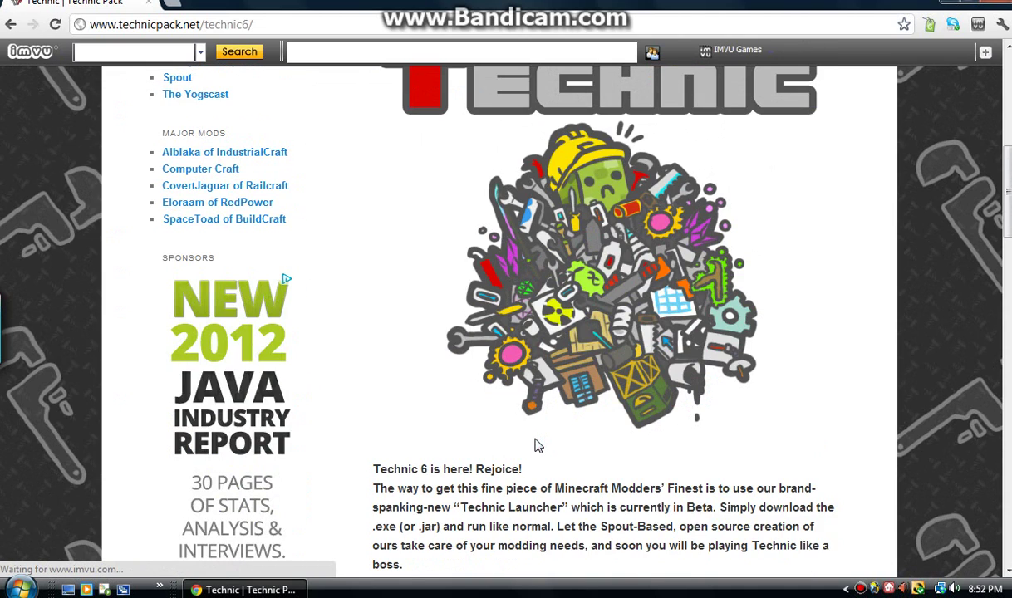
scroll(537, 446, "down", 5)
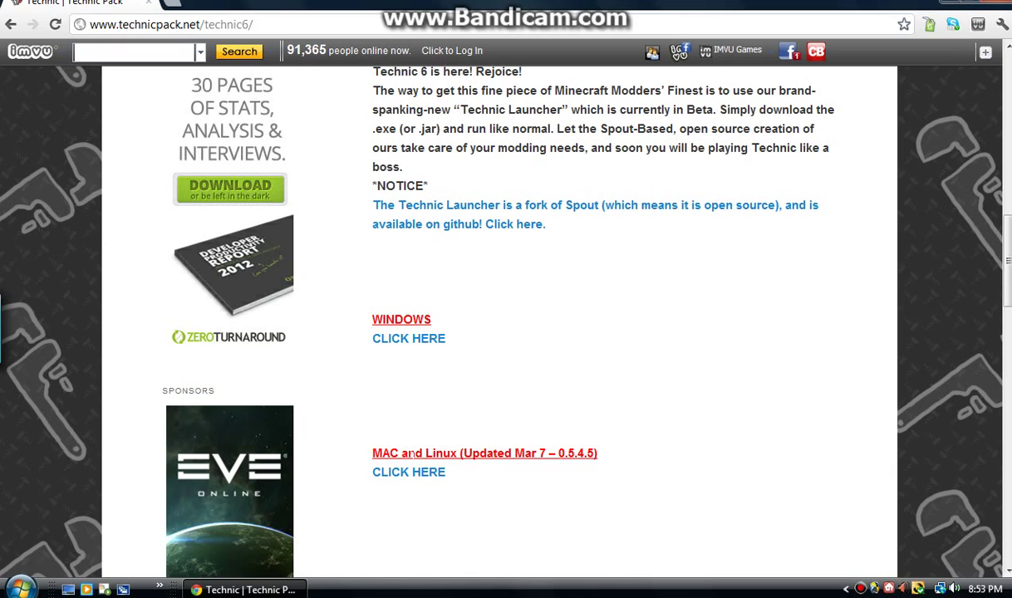
left_click(434, 343)
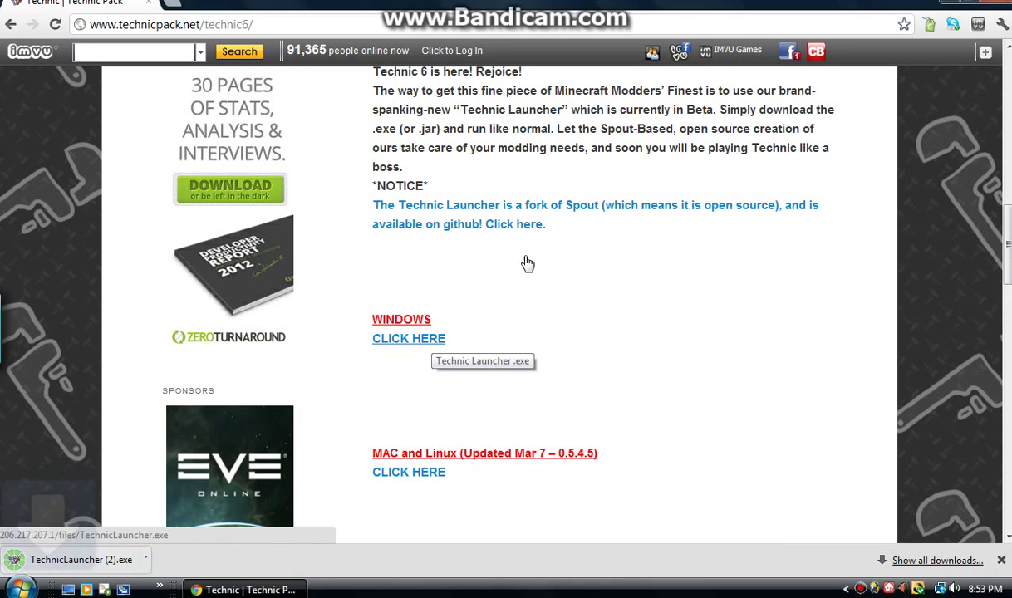
Step: Drag the downloaded launcher onto the desktop, close Chrome and dismiss the Norton notice
left_click(971, 4)
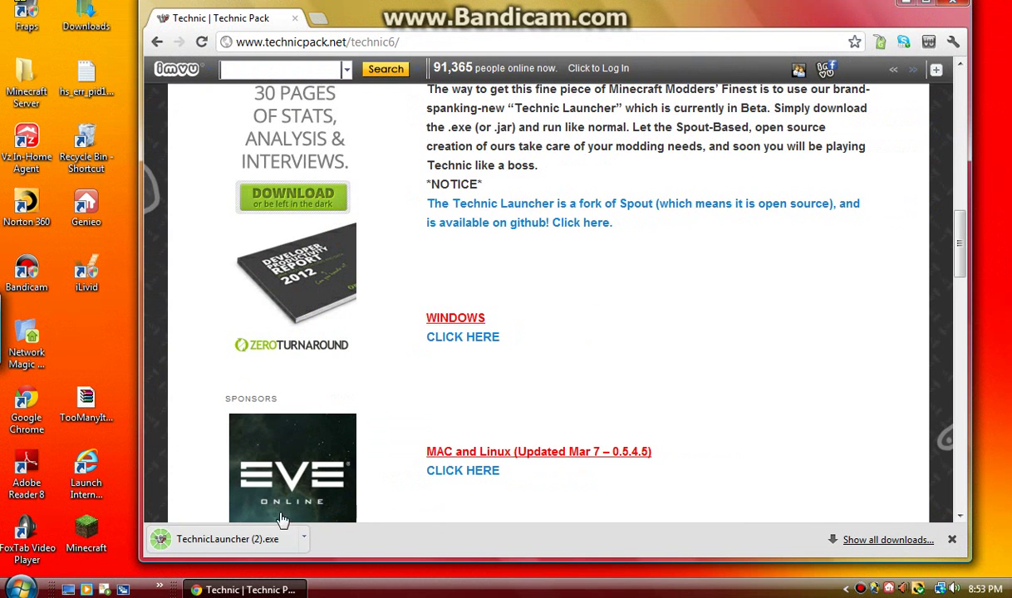
mouse_move(240, 542)
left_mouse_down()
mouse_move(122, 325)
mouse_move(87, 315)
left_mouse_up()
left_click(955, 5)
left_click(1000, 501)
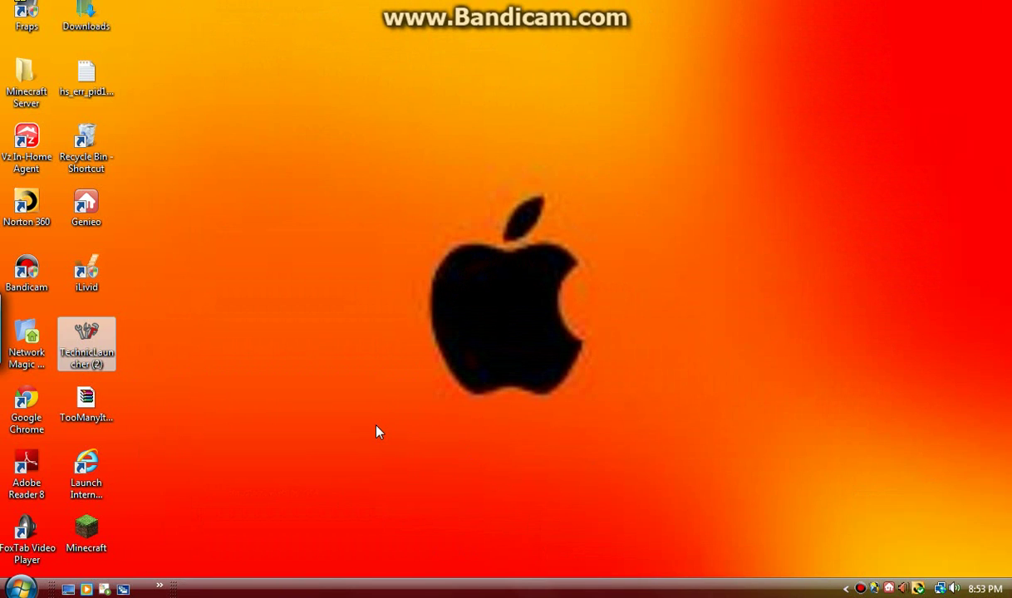
Step: Run %appdata% to open the AppData Roaming folder in Explorer
key("super")
type("%app")
type("a%")
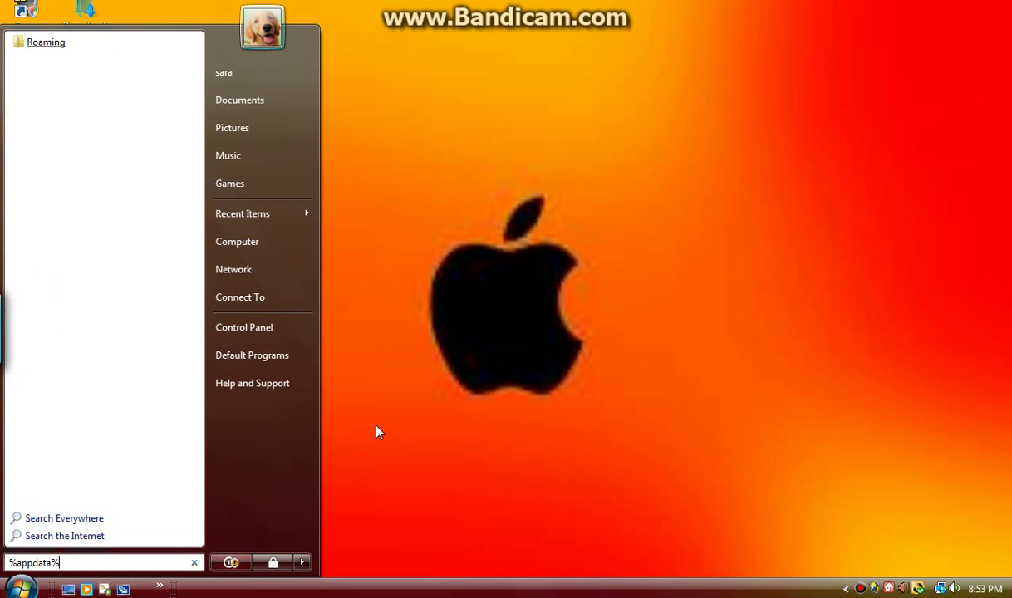
key("BackSpace")
key("BackSpace")
key("BackSpace")
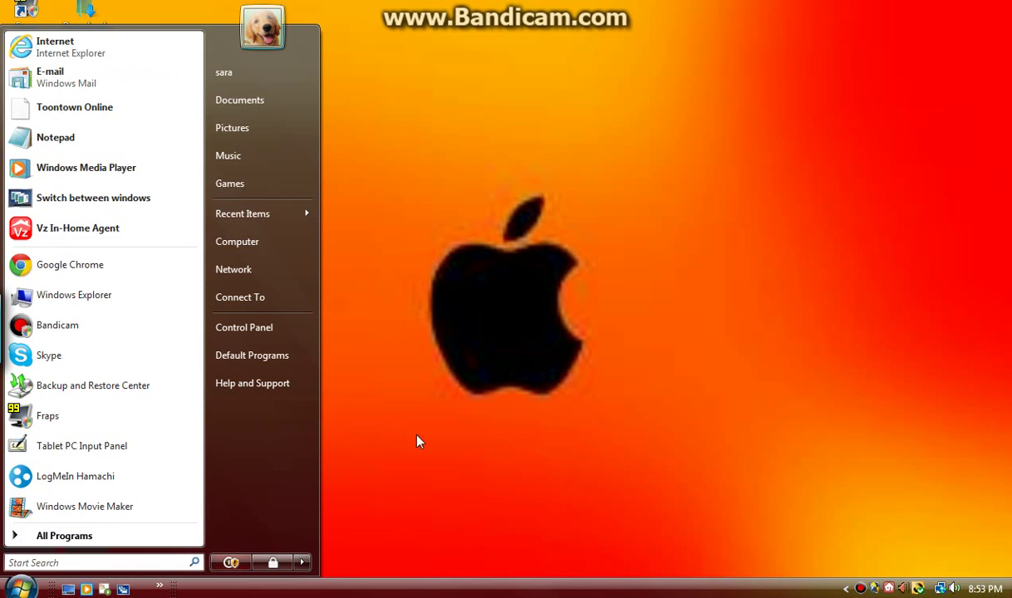
left_click(413, 440)
key("super+r")
key("Return")
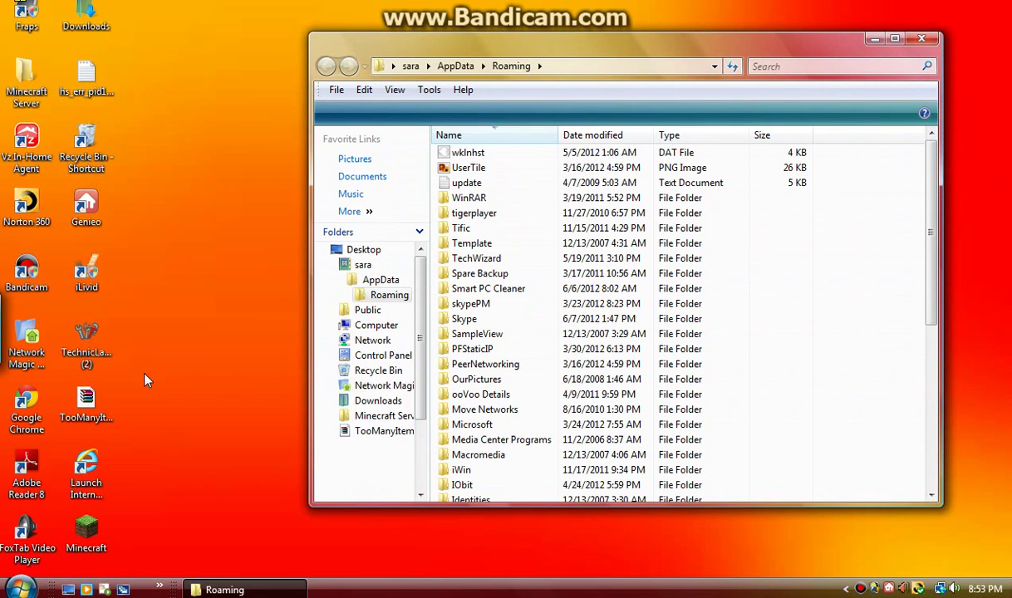
Step: Run technic-launcher.jar from the .techniclauncher folder and minimize the Explorer window
scroll(478, 288, "down", 1)
scroll(478, 288, "down", 6)
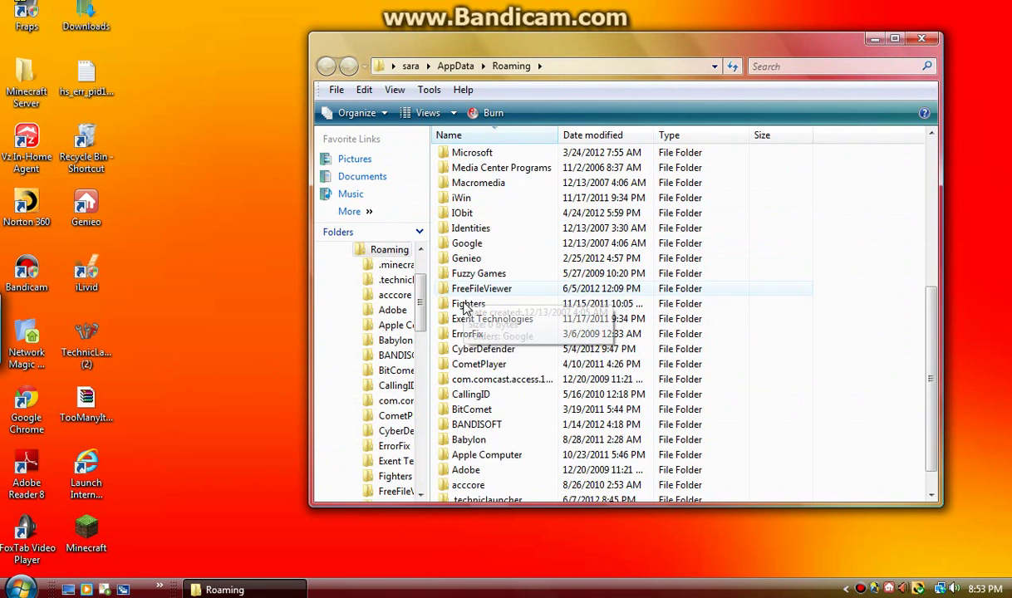
double_click(506, 472)
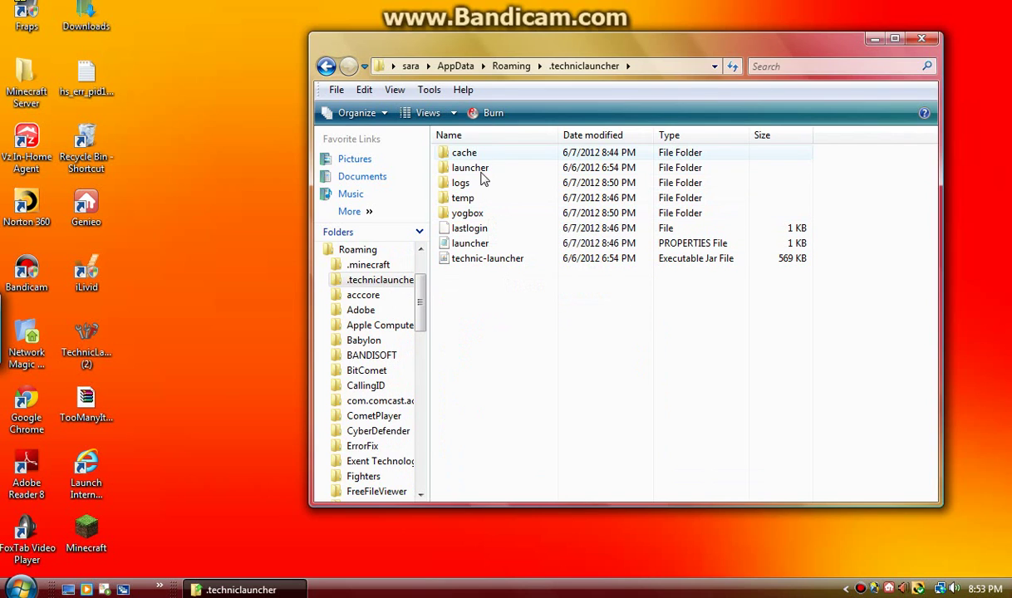
left_click_drag(479, 302, 481, 158)
left_click(478, 292)
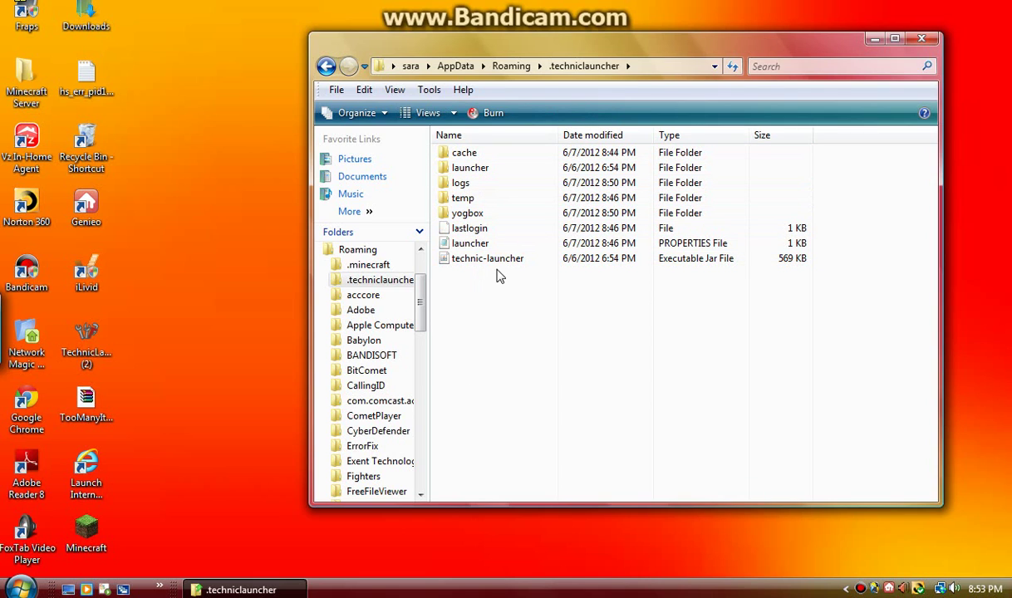
double_click(498, 261)
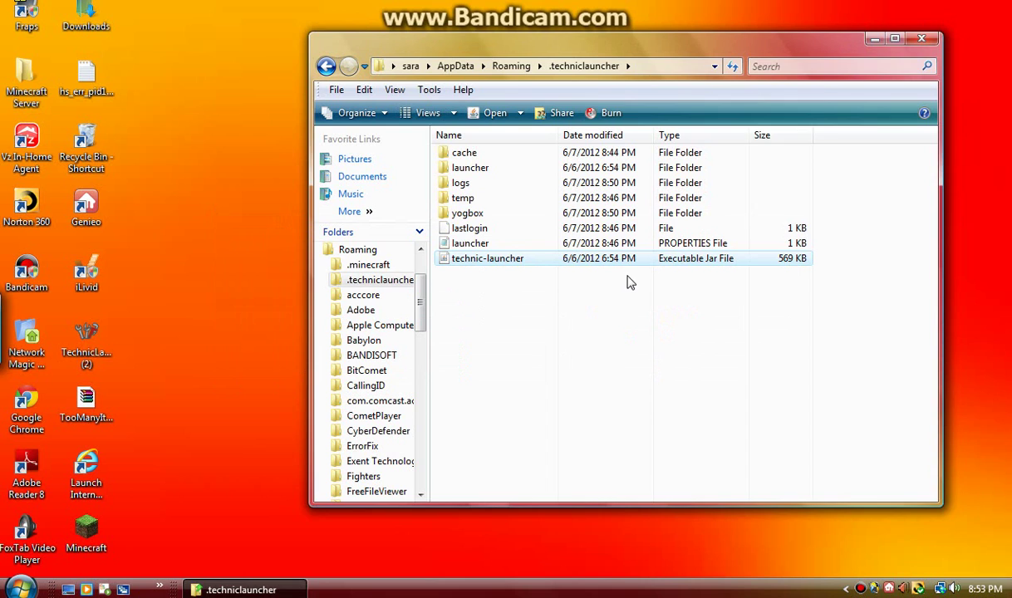
left_click(874, 39)
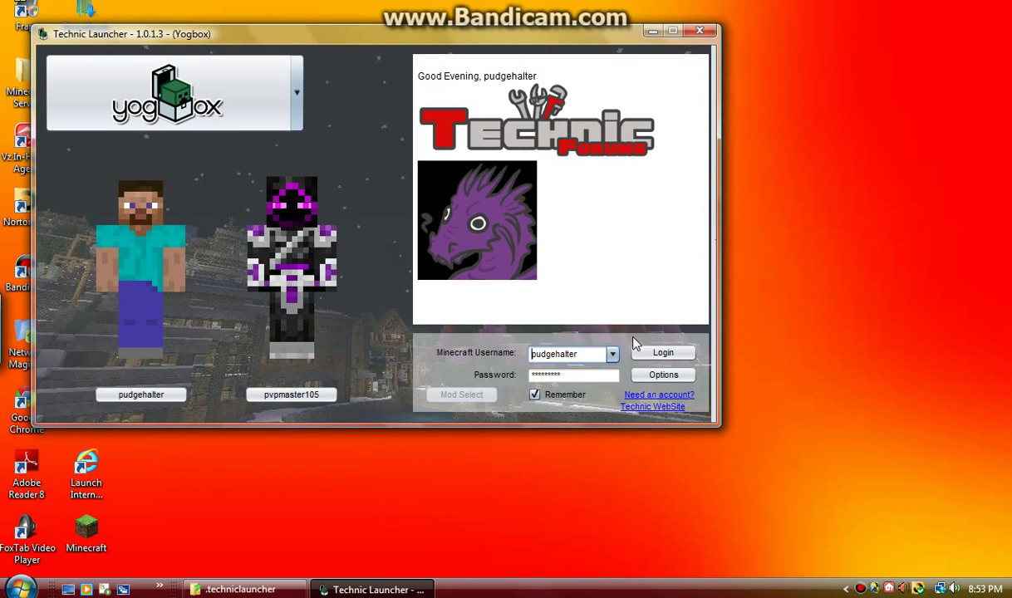
Step: Look through Technic, Tekkit, Voxel Modpack, Hack/Mine and Vanilla, then close the modpack list on Yogbox
left_click(297, 123)
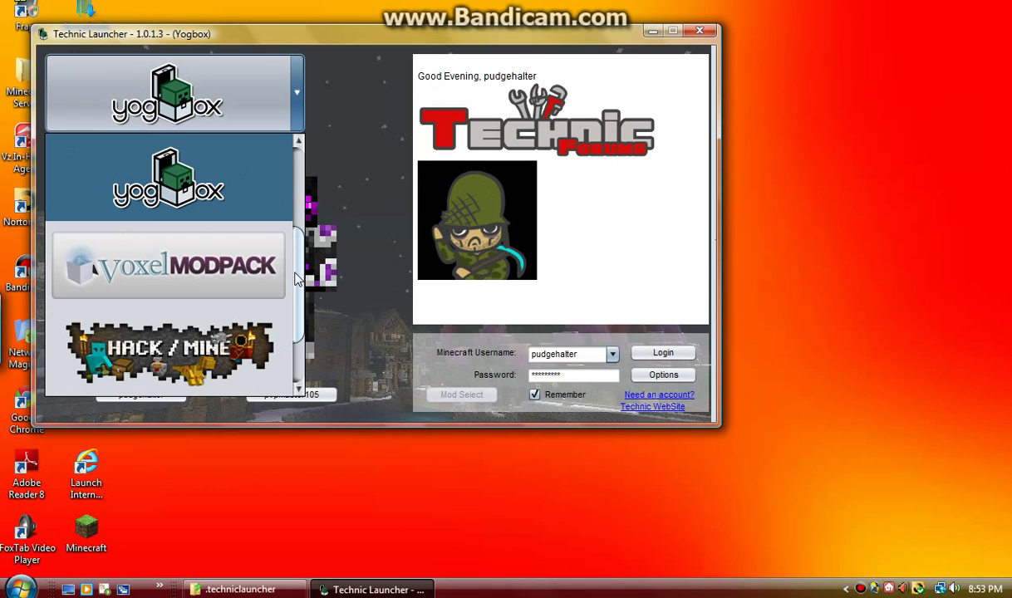
scroll(300, 204, "up", 2)
scroll(304, 203, "up", 1)
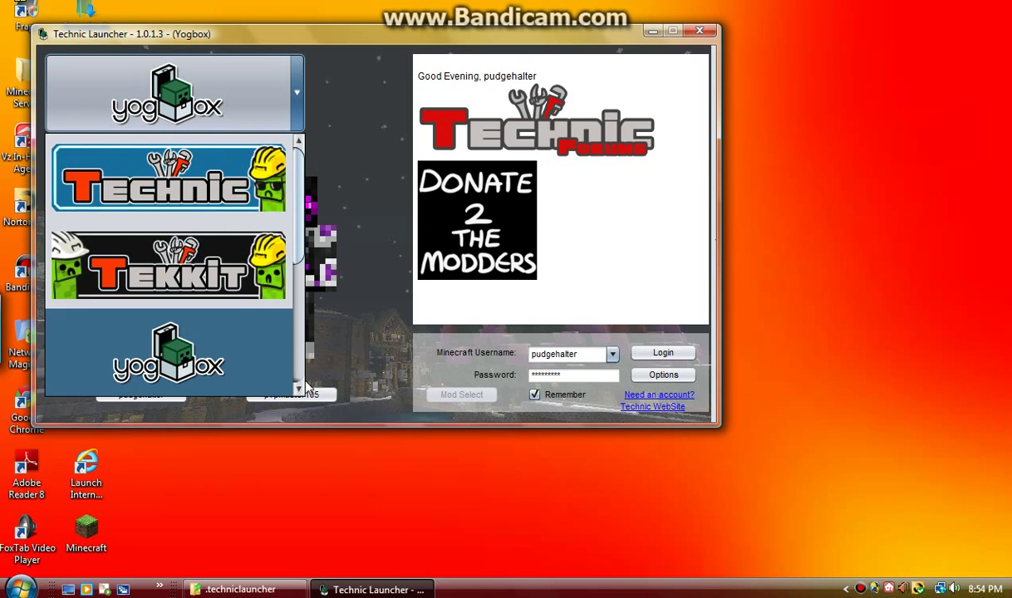
left_click(299, 388)
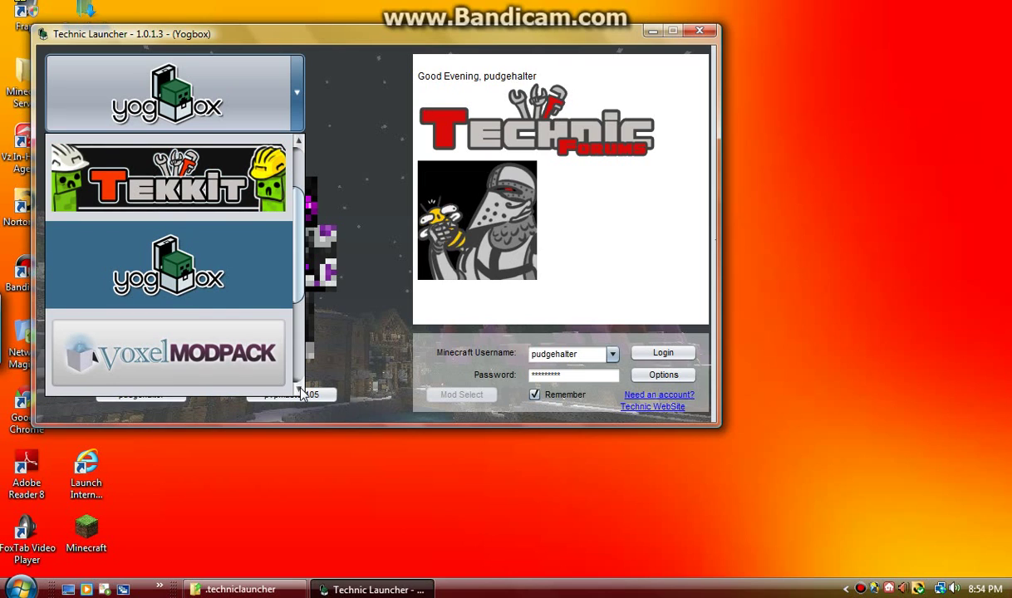
left_click(299, 388)
left_click(299, 388)
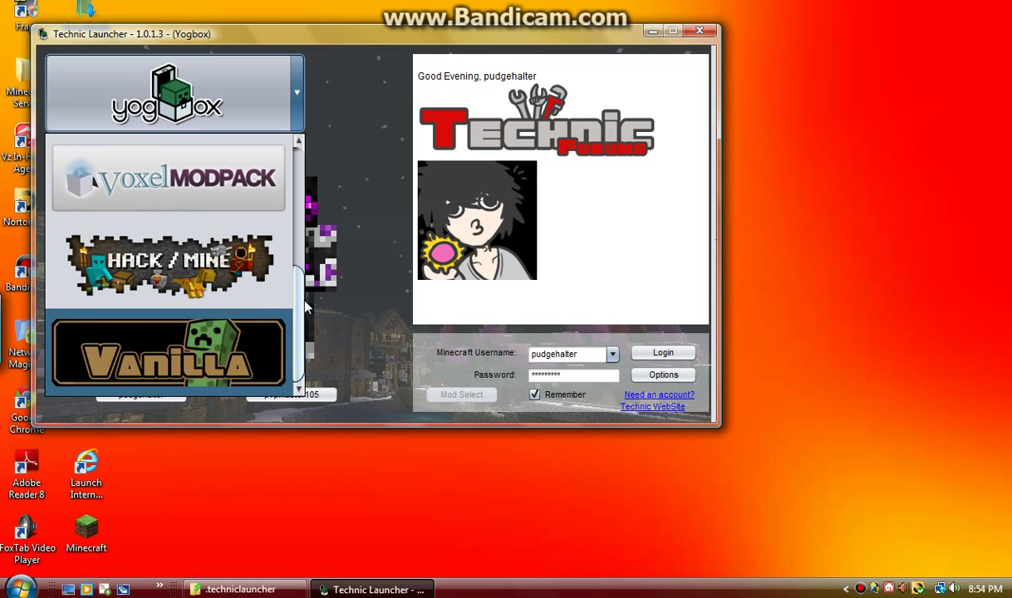
left_click_drag(297, 333, 307, 133)
left_click(212, 347)
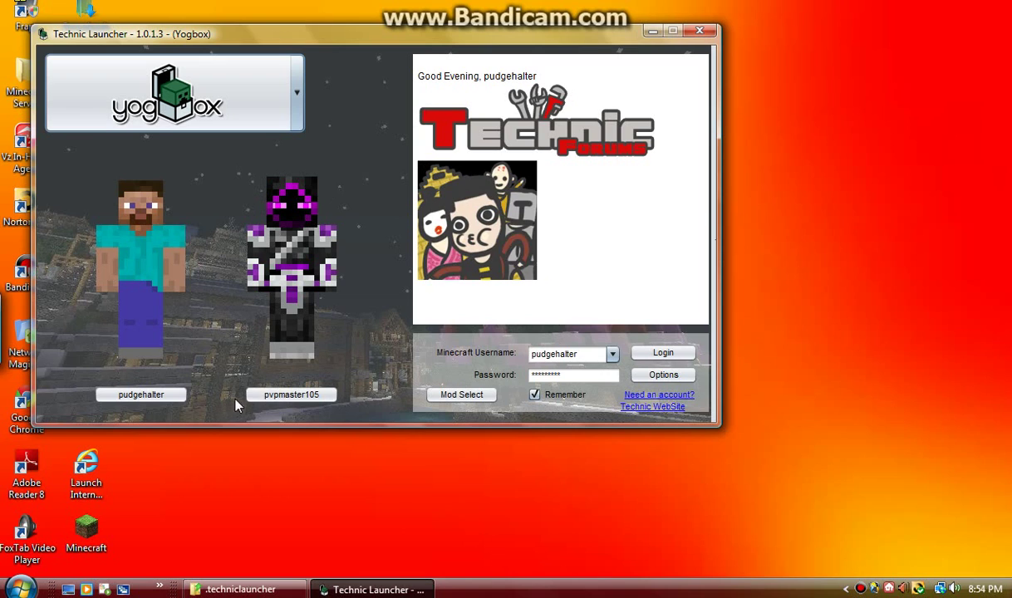
Step: Log in with the second saved account to launch the Yogbox pack
left_click(282, 397)
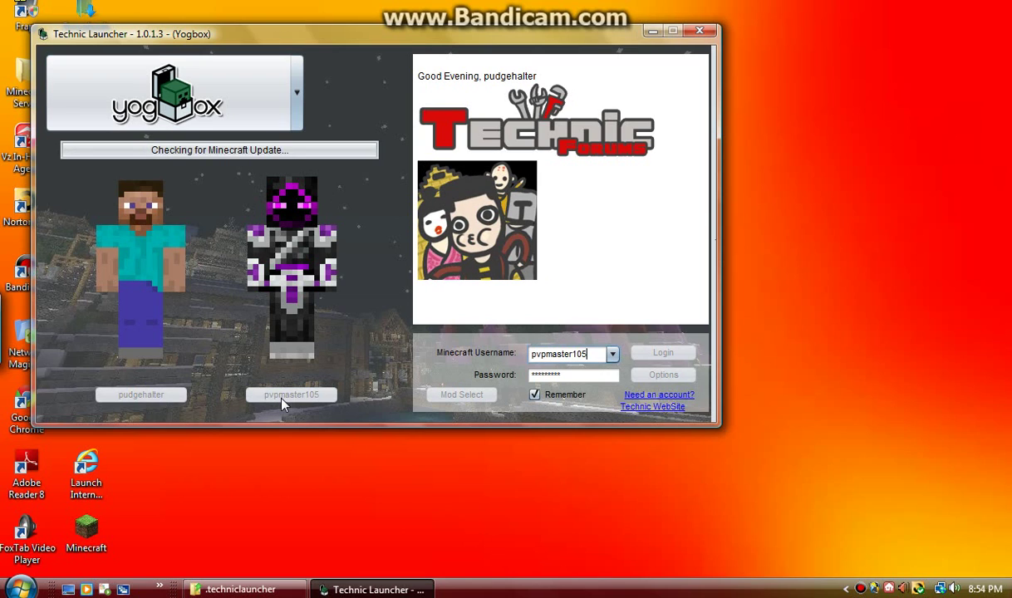